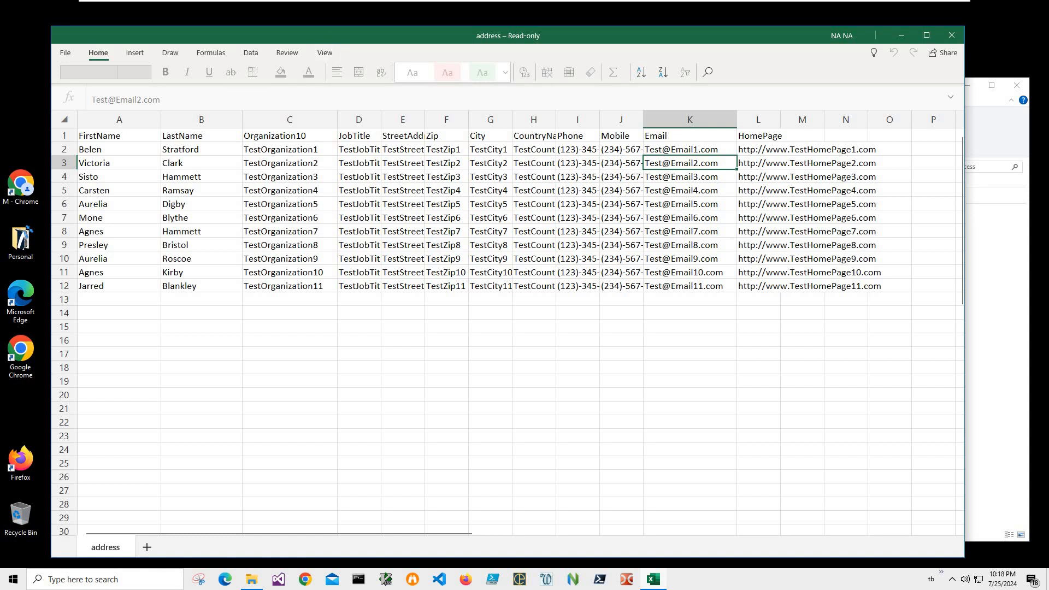
Step: Review the address spreadsheet's name and Email columns, then close the workbook
left_click_drag(328, 31, 333, 47)
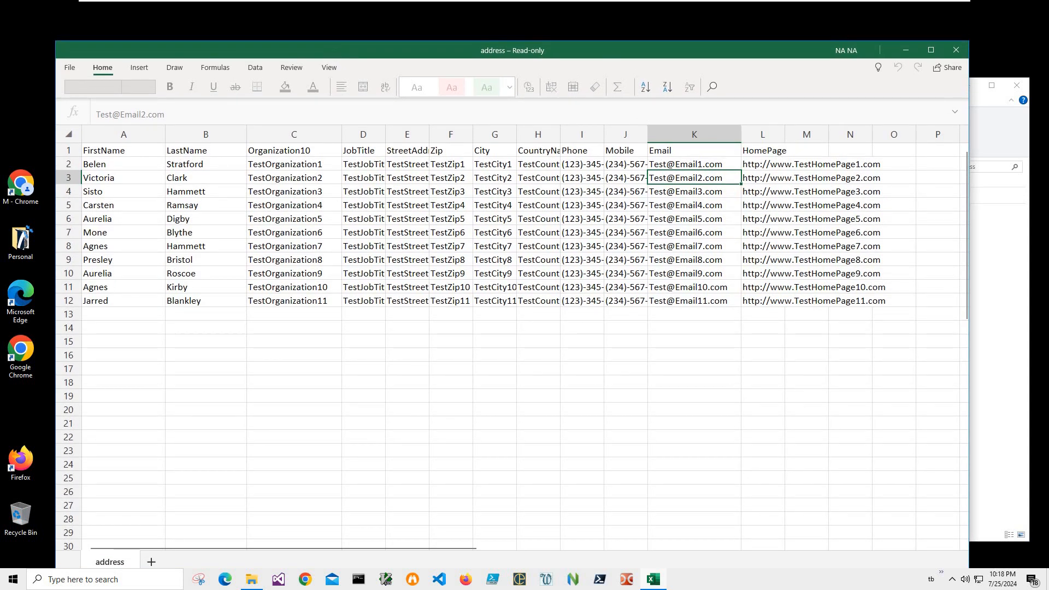
left_click_drag(608, 55, 626, 248)
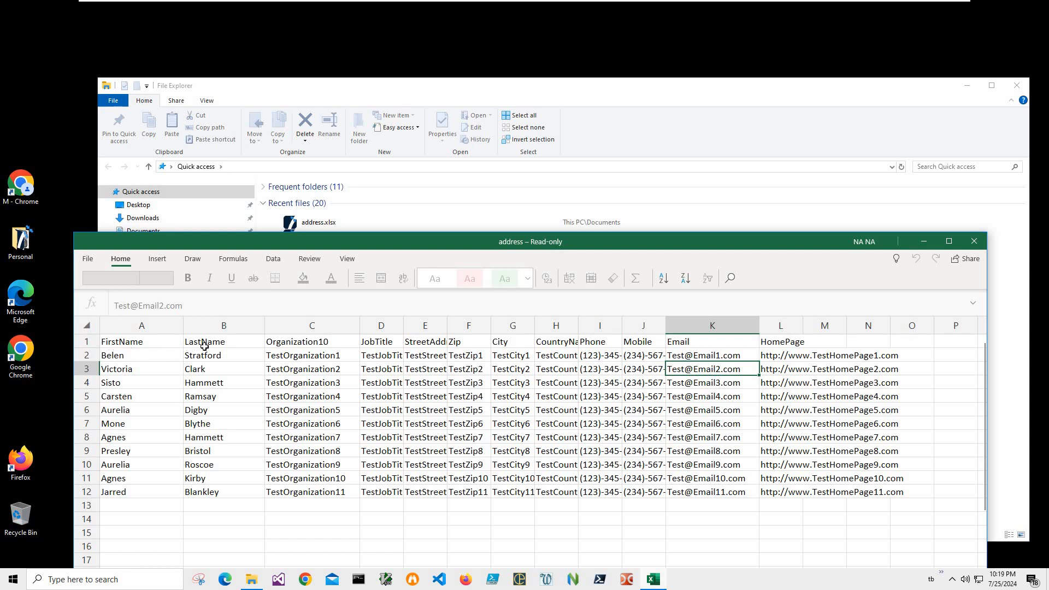
key("ctrl+Home")
key("Right")
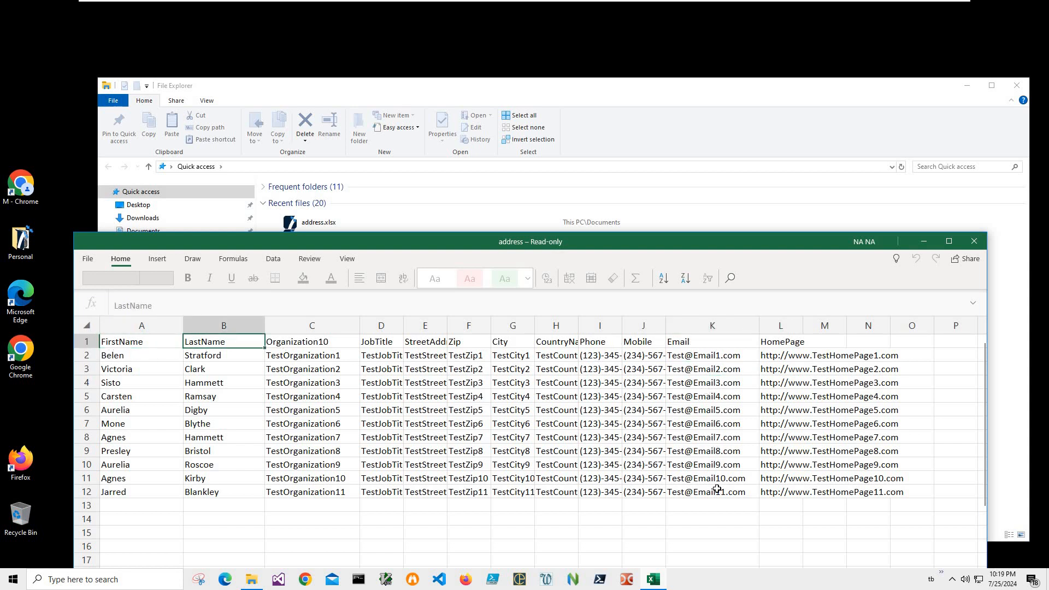
left_click(699, 342)
key("ctrl+Down")
key("ctrl+shift+Up")
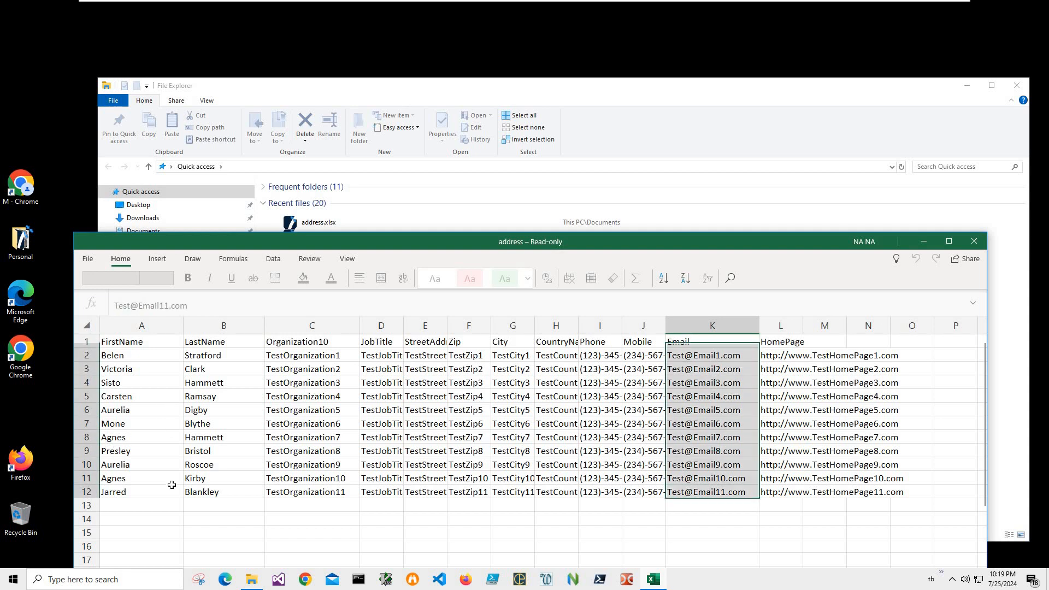
key("Return")
key("ctrl+Down")
key("ctrl+Left")
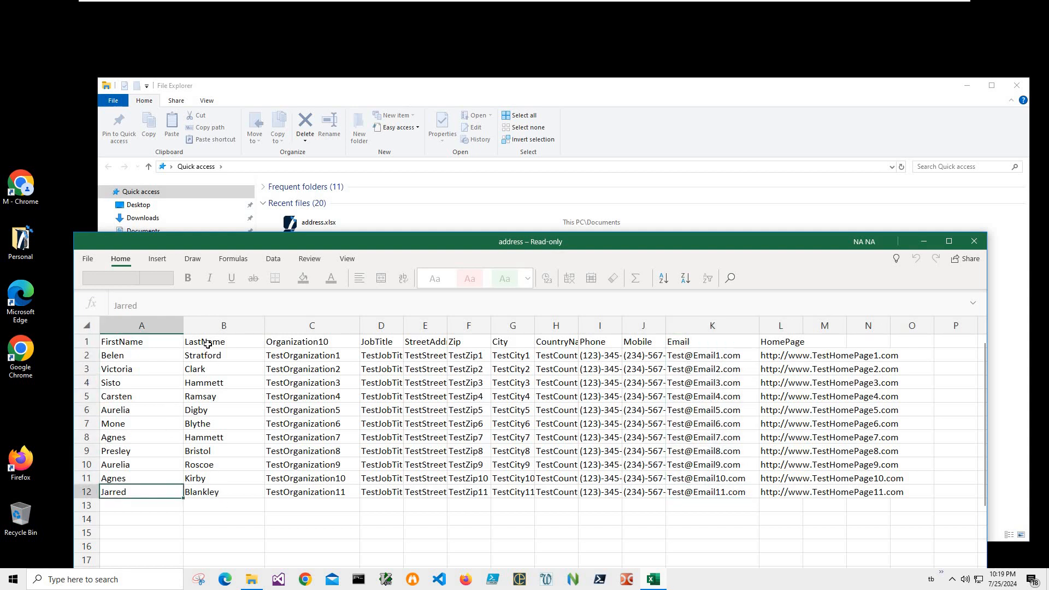
key("Right")
key("ctrl+shift+Up")
left_click(145, 451)
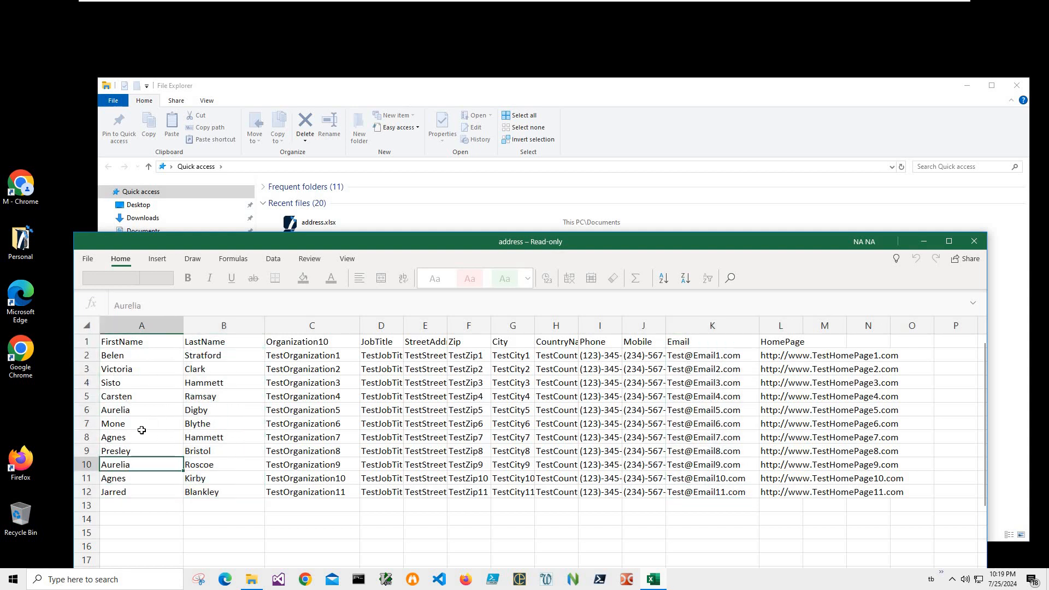
key("Down")
key("alt+F4")
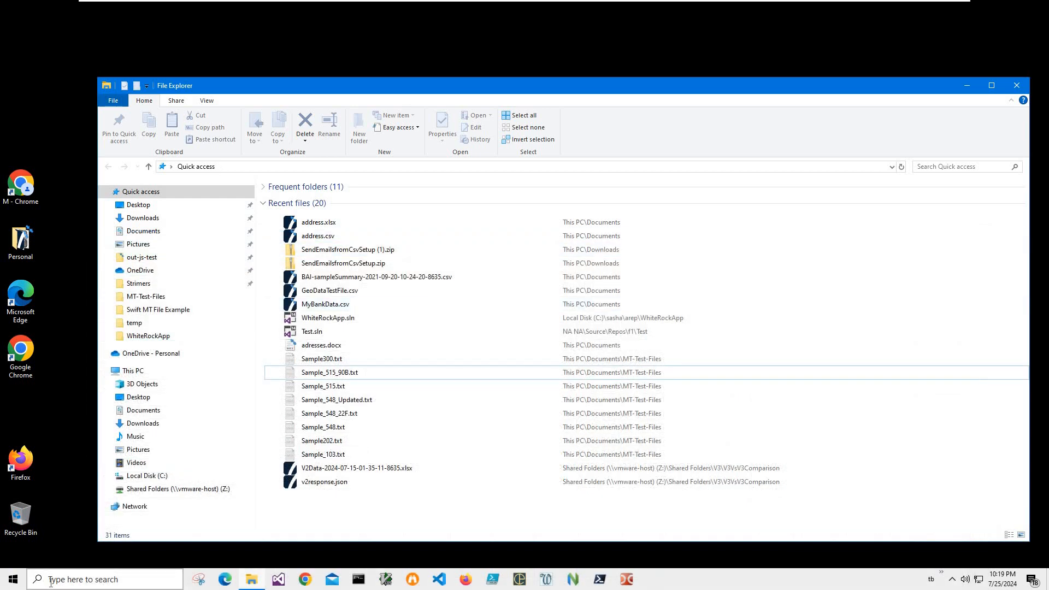
Step: Open Windows Settings and set Mail as the default email app
left_click(70, 581)
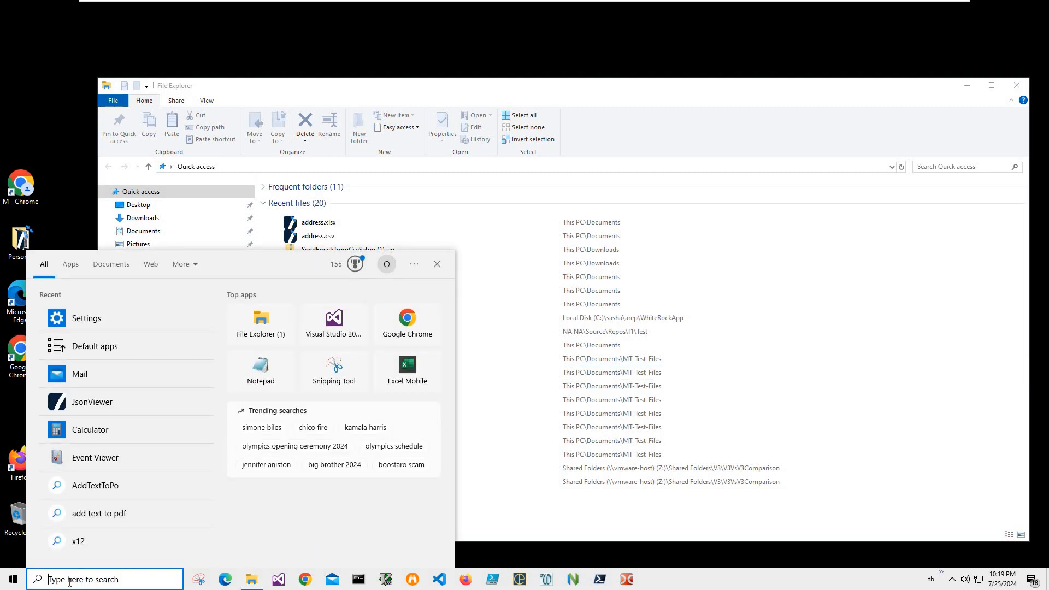
type("Se")
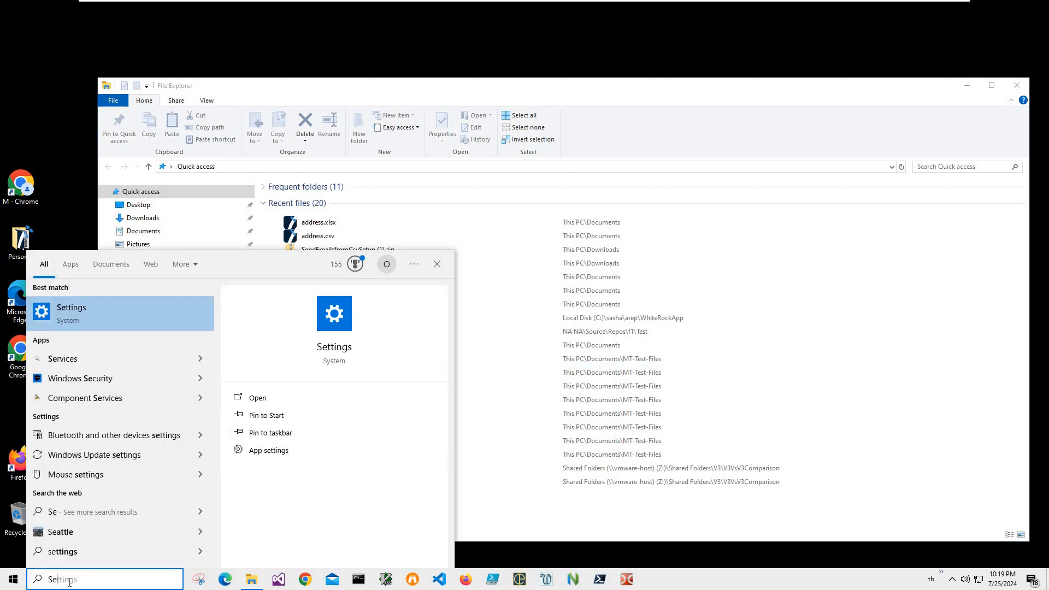
type("tt")
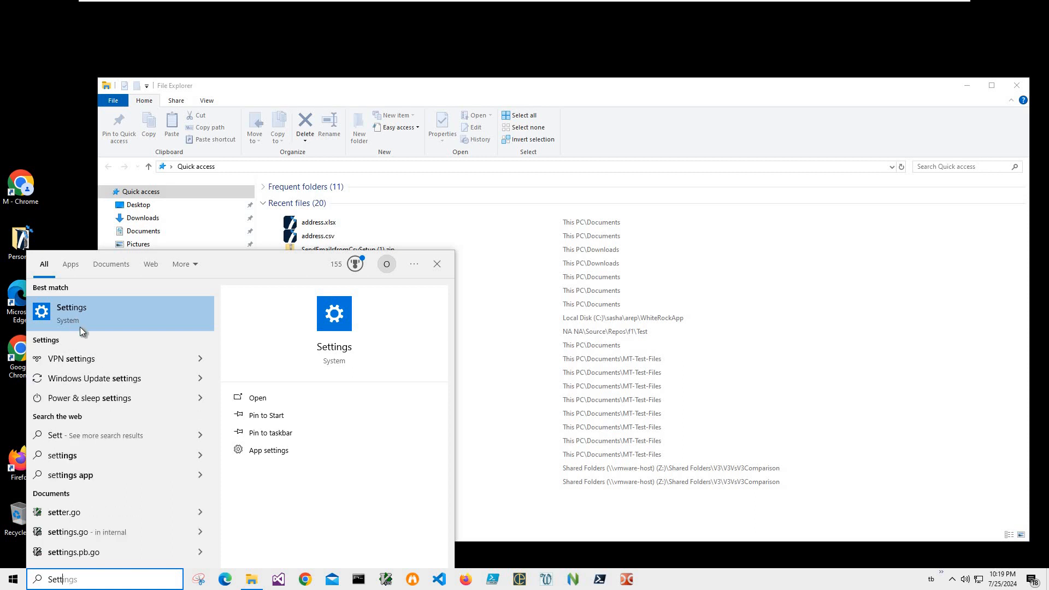
key("Return")
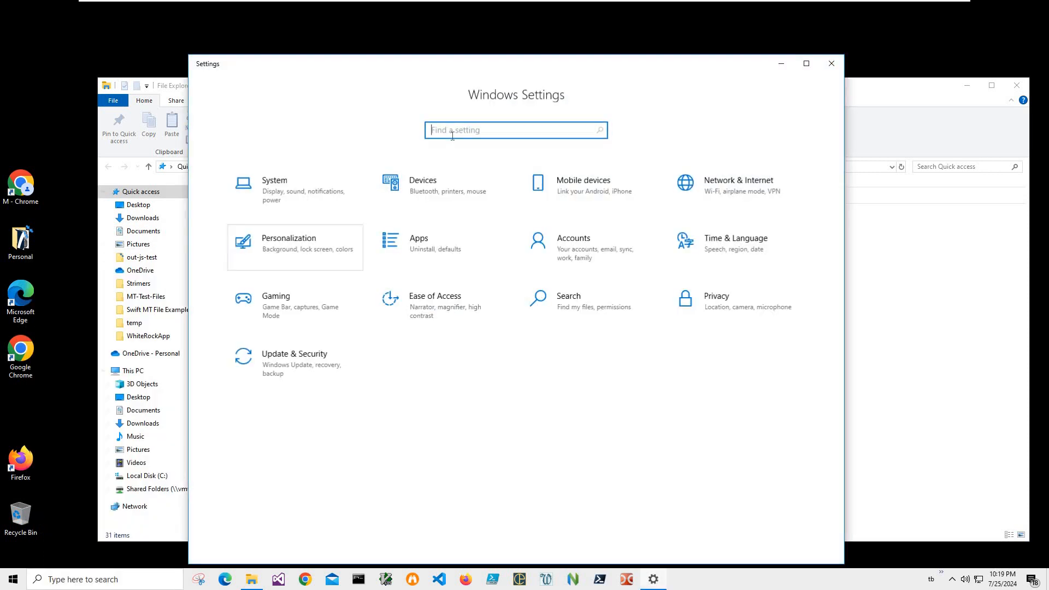
type("Default")
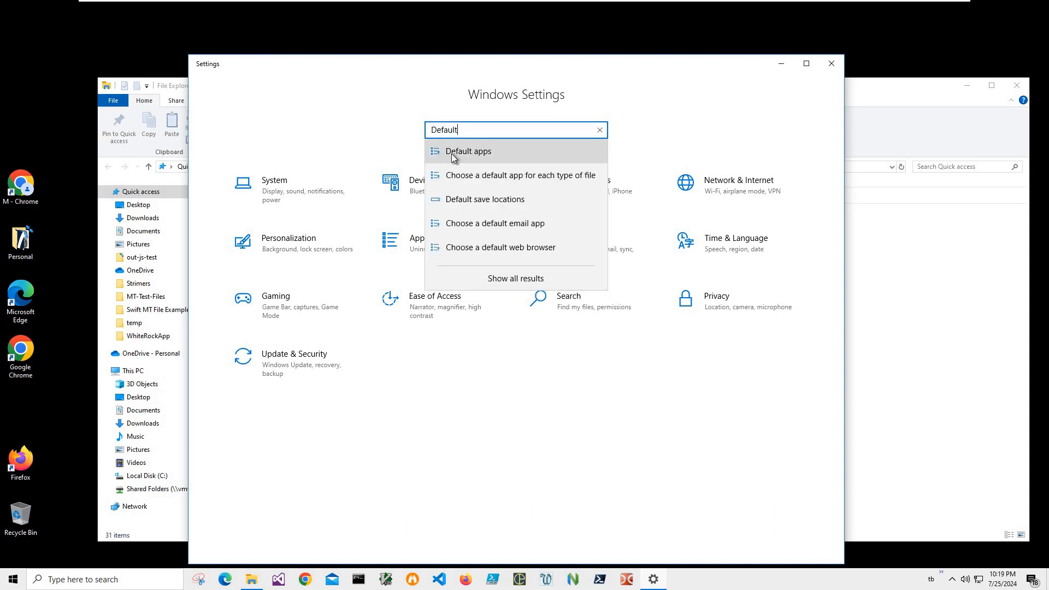
left_click(462, 152)
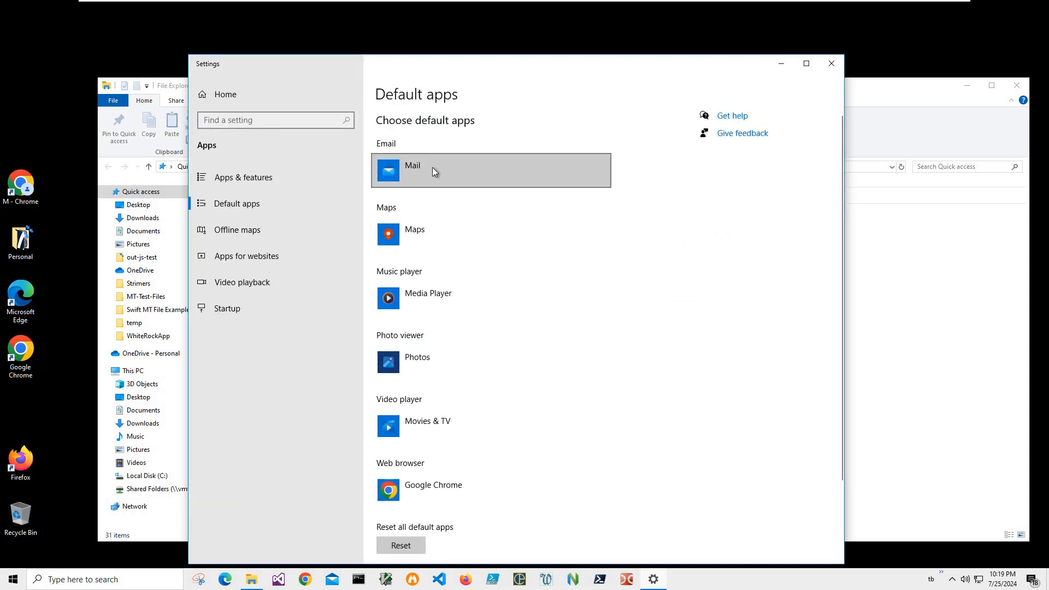
left_click(433, 169)
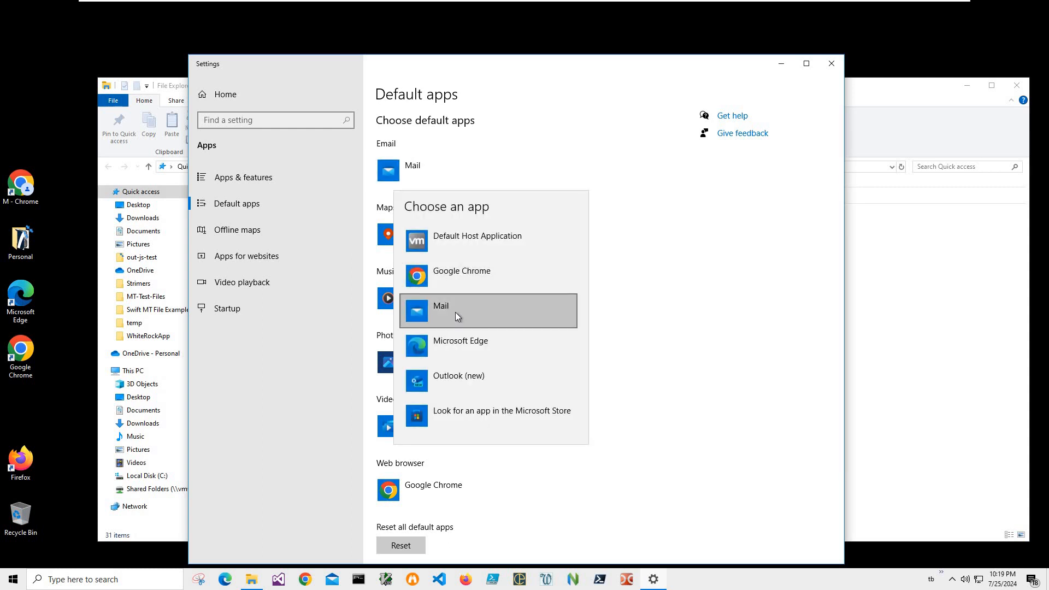
left_click(455, 313)
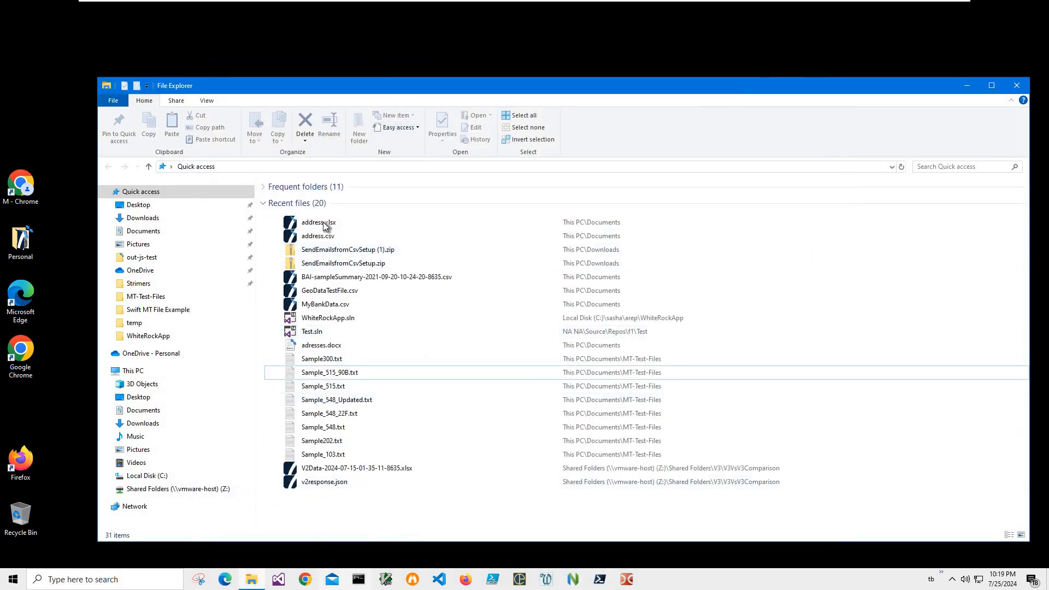
Step: Search the whiterock software site for emails and open the Create emails from Excel section
left_click(656, 222)
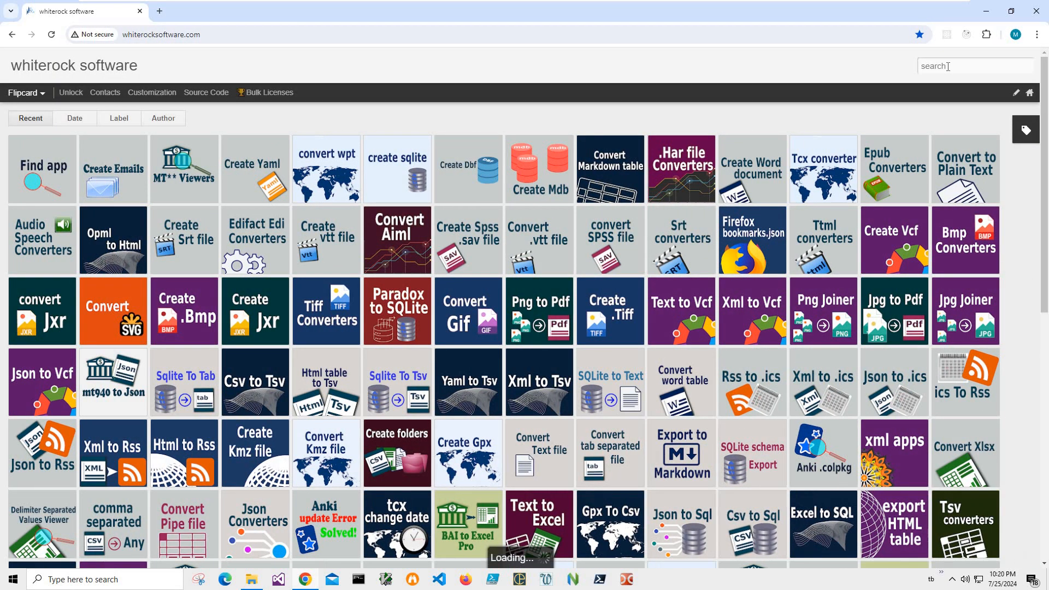
left_click(948, 66)
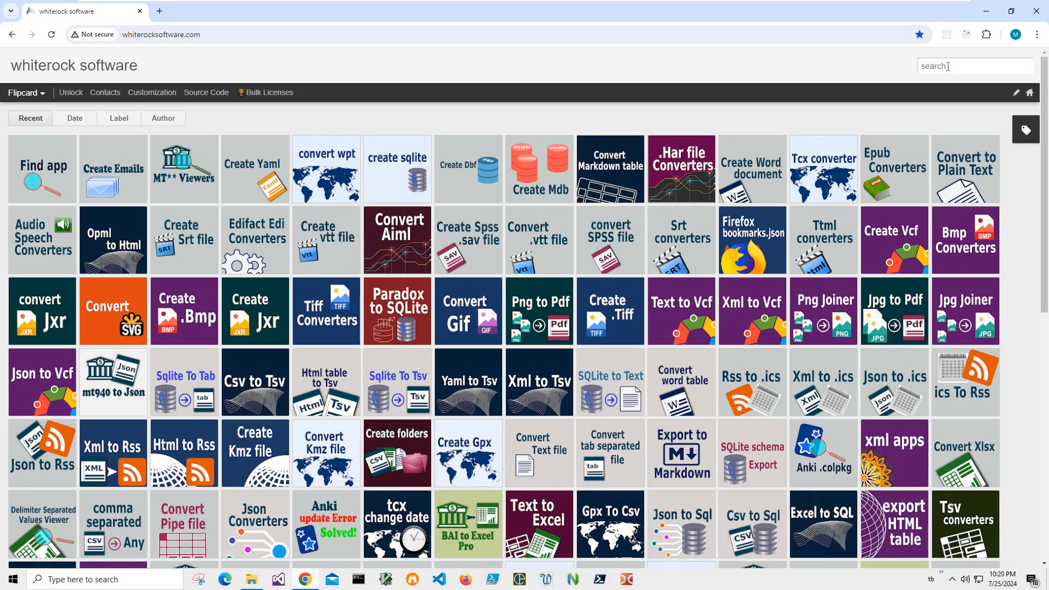
type("emails")
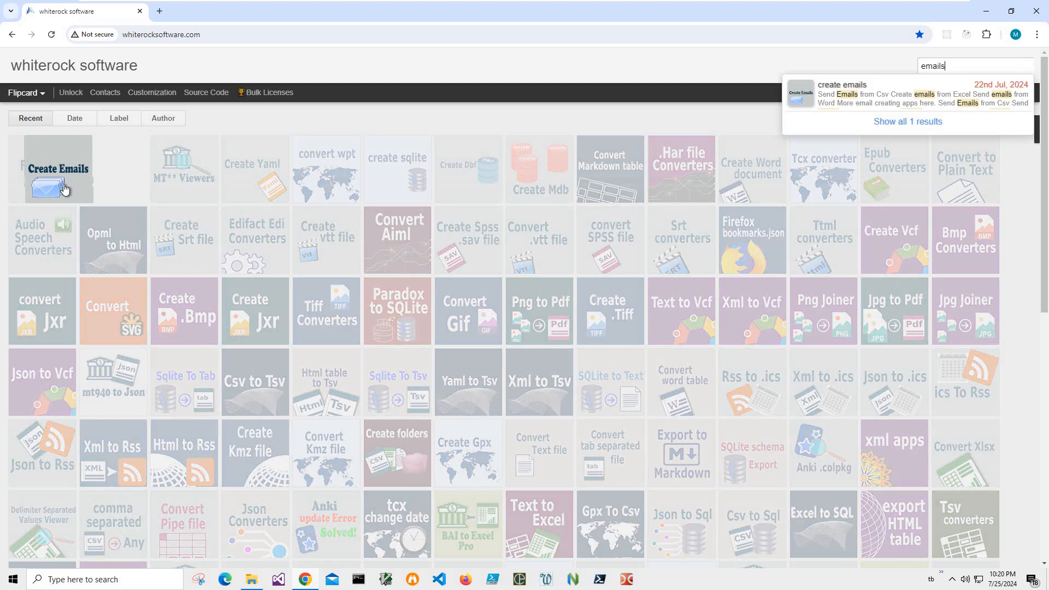
left_click(64, 188)
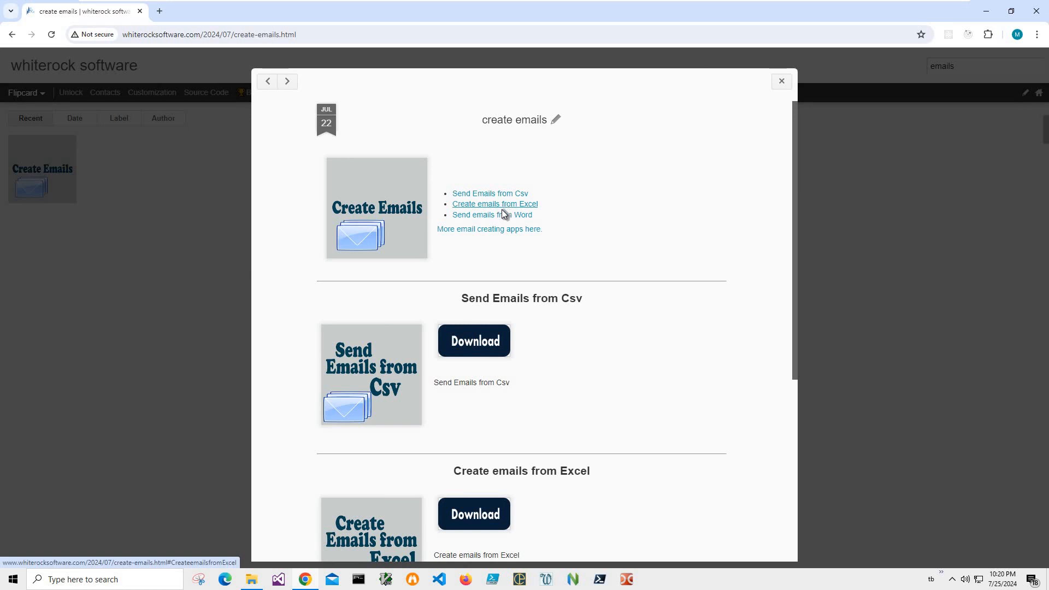
left_click(503, 206)
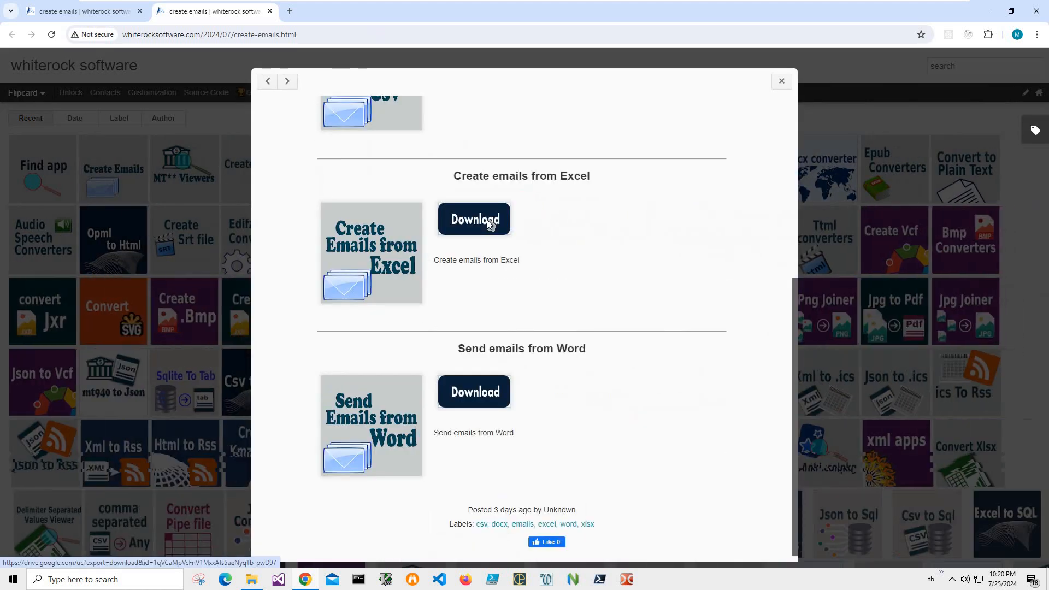
Step: Download the Create emails from Excel installer and open the downloaded zip file
left_click(487, 220)
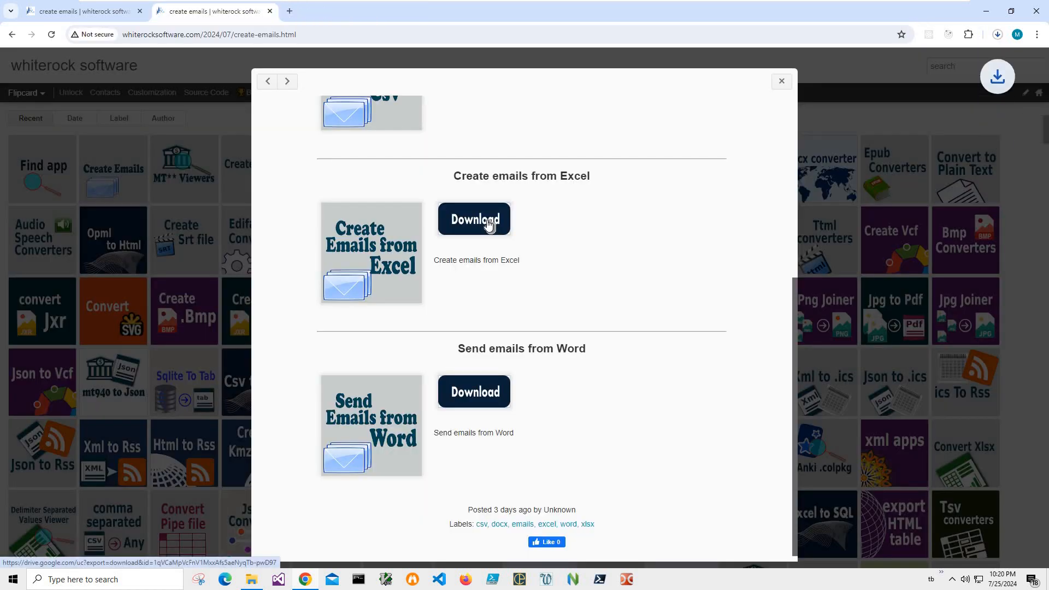
left_click(997, 36)
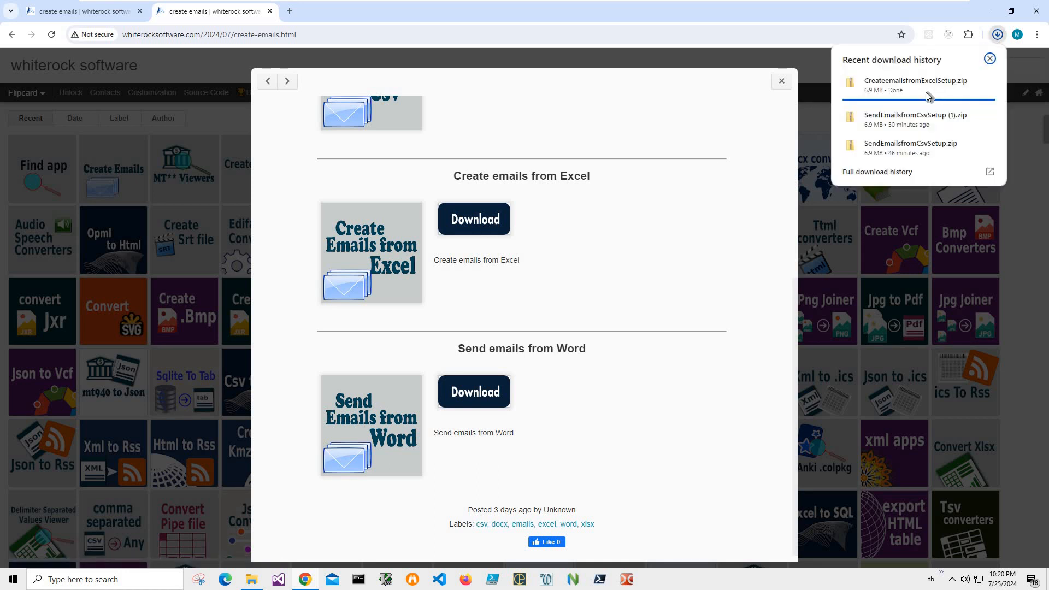
left_click(909, 87)
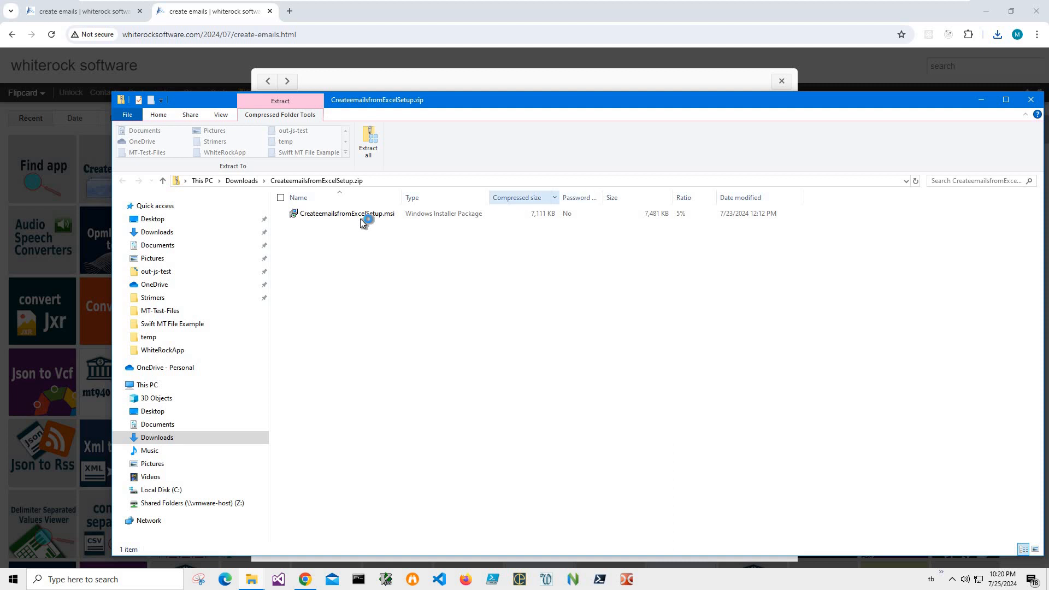
Step: Run CreateemailsfromExcelSetup.msi from the zip, allowing it past the SmartScreen warning
double_click(360, 218)
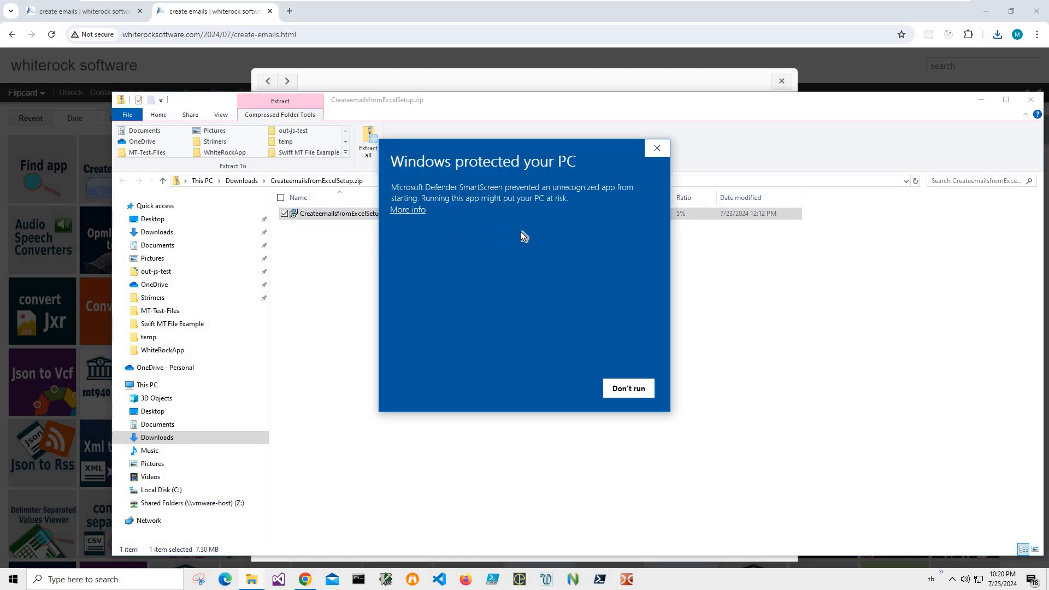
left_click(409, 211)
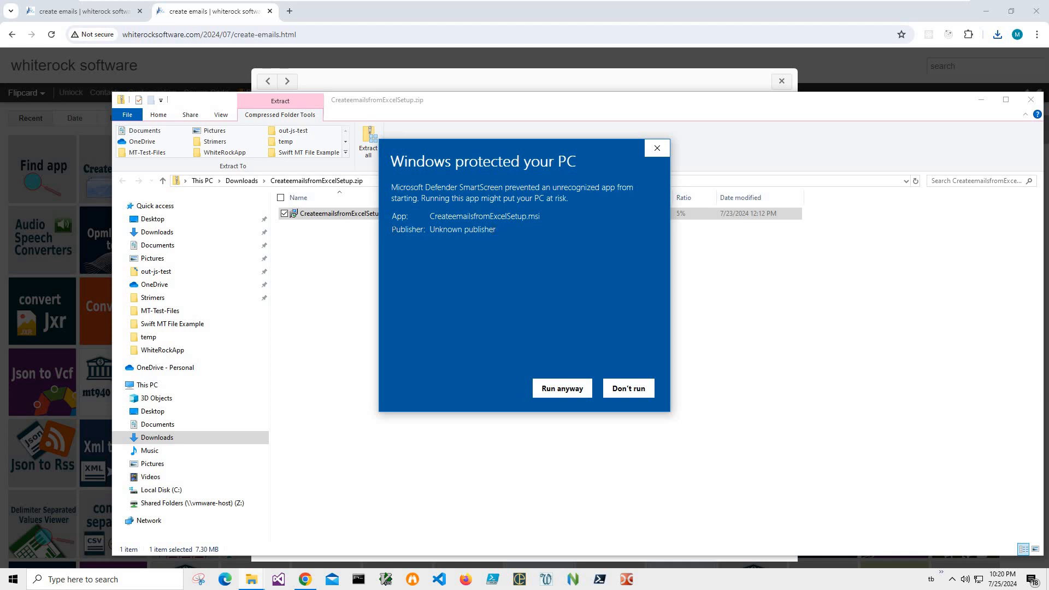
left_click(563, 388)
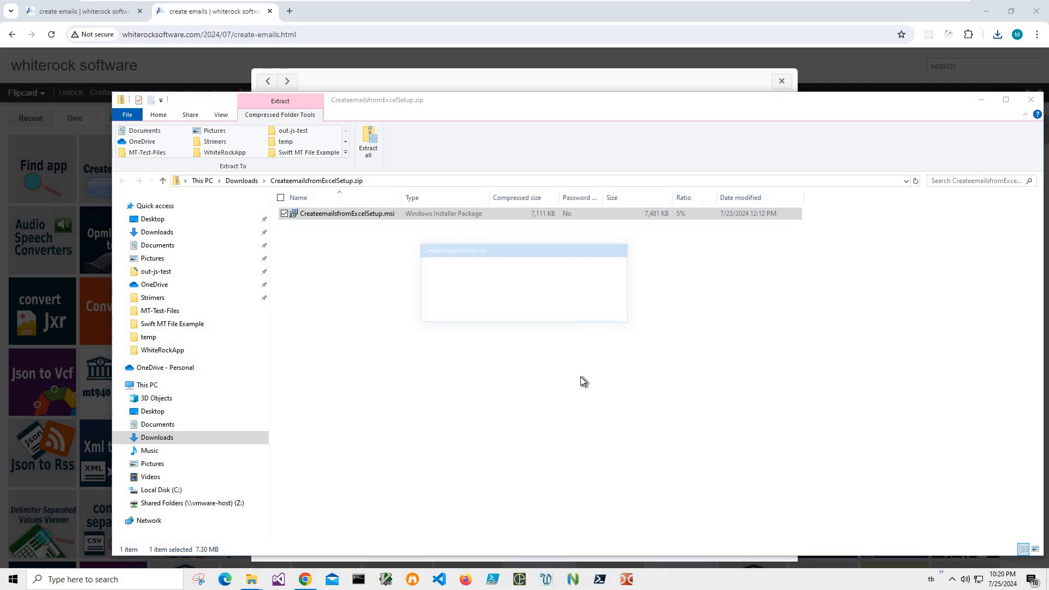
Step: Complete the CreateemailsfromExcel setup wizard installation and close the zip folder window
left_click(581, 377)
left_click(579, 376)
left_click(579, 376)
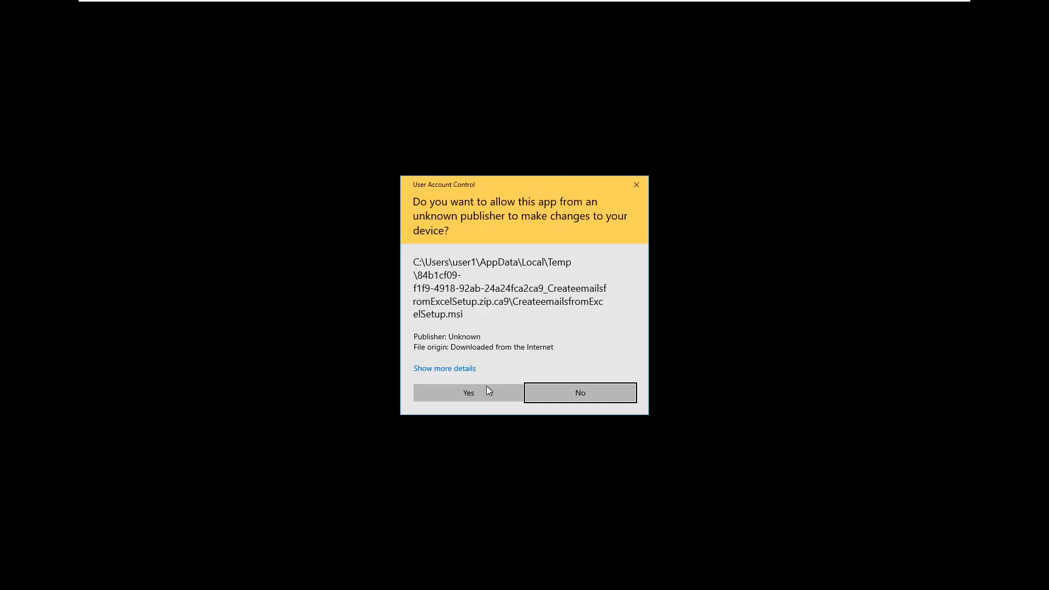
left_click(487, 389)
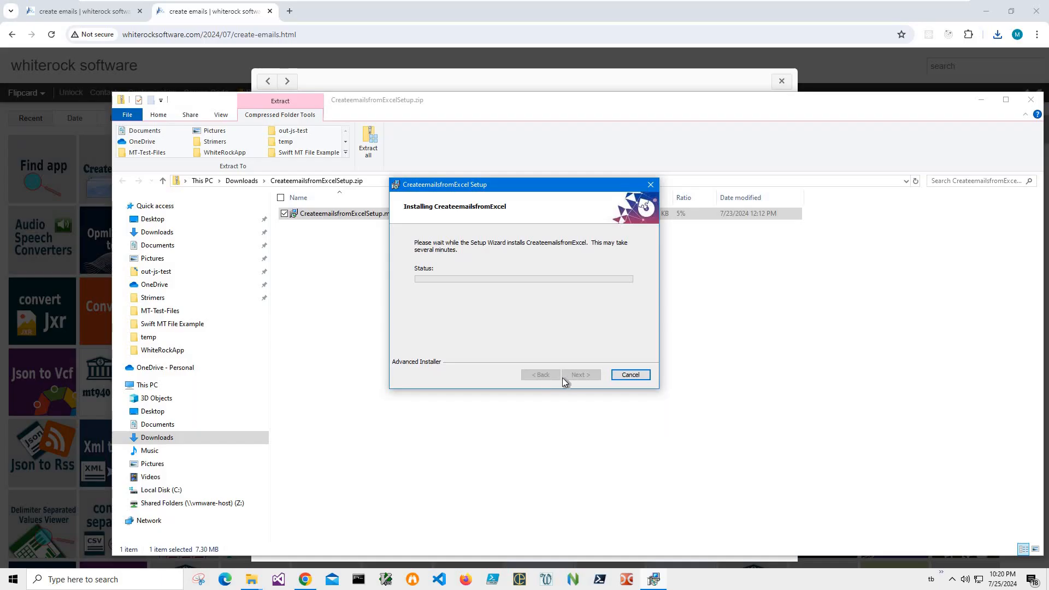
left_click(579, 375)
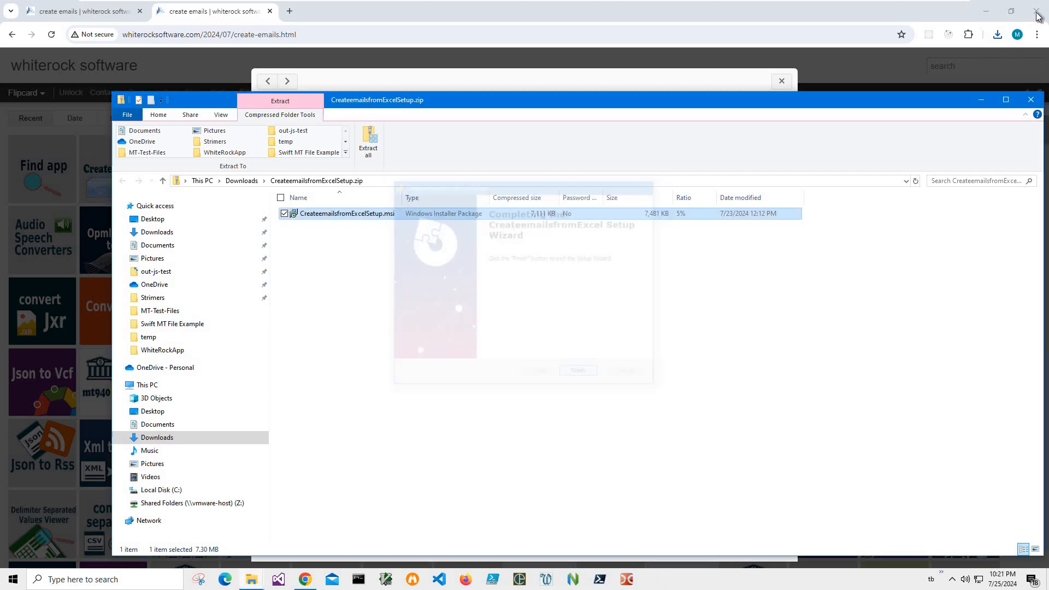
left_click(1035, 99)
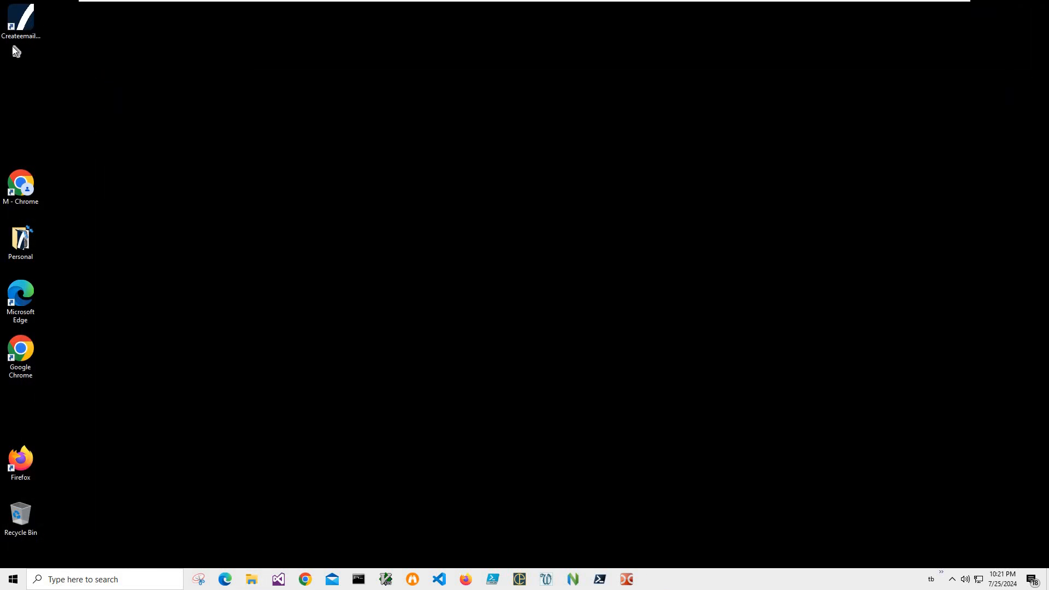
Step: Launch Create emails from Excel and select address.xlsx from Documents as the input file
left_click(13, 41)
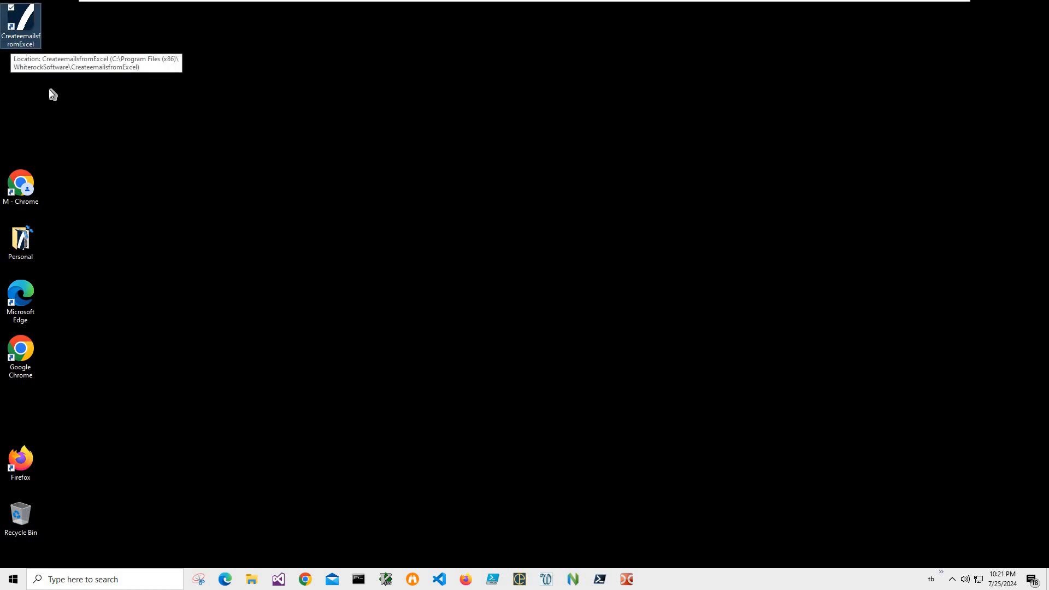
double_click(24, 38)
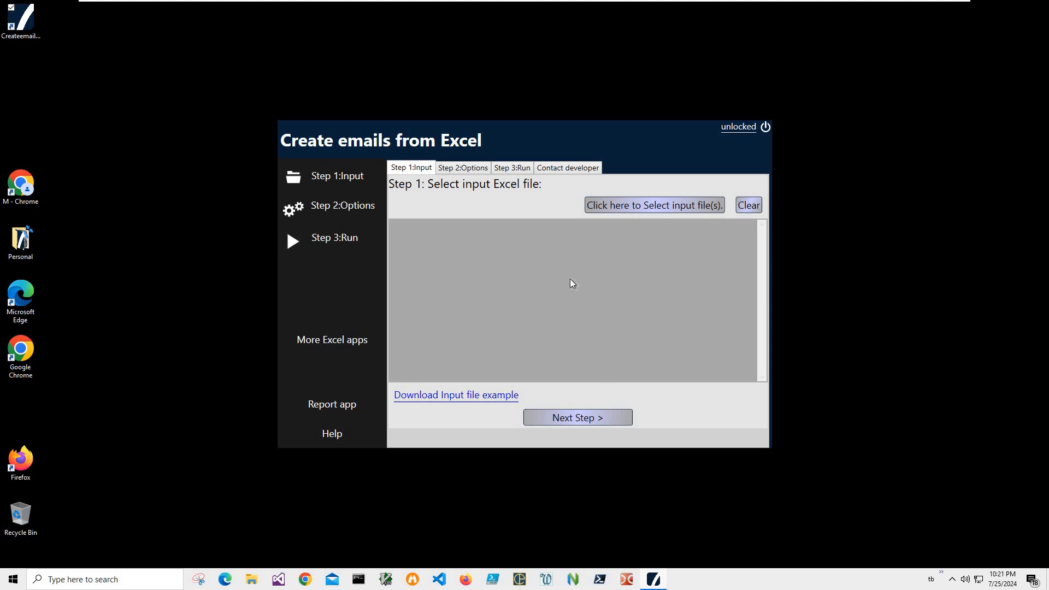
left_click(622, 209)
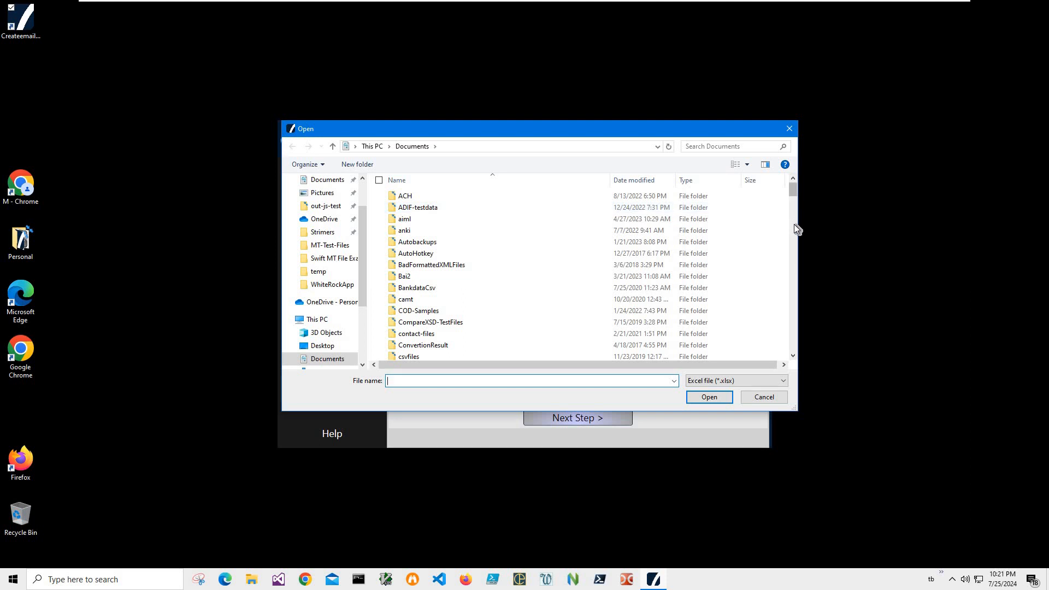
scroll(794, 229, "down", 10)
scroll(789, 271, "down", 20)
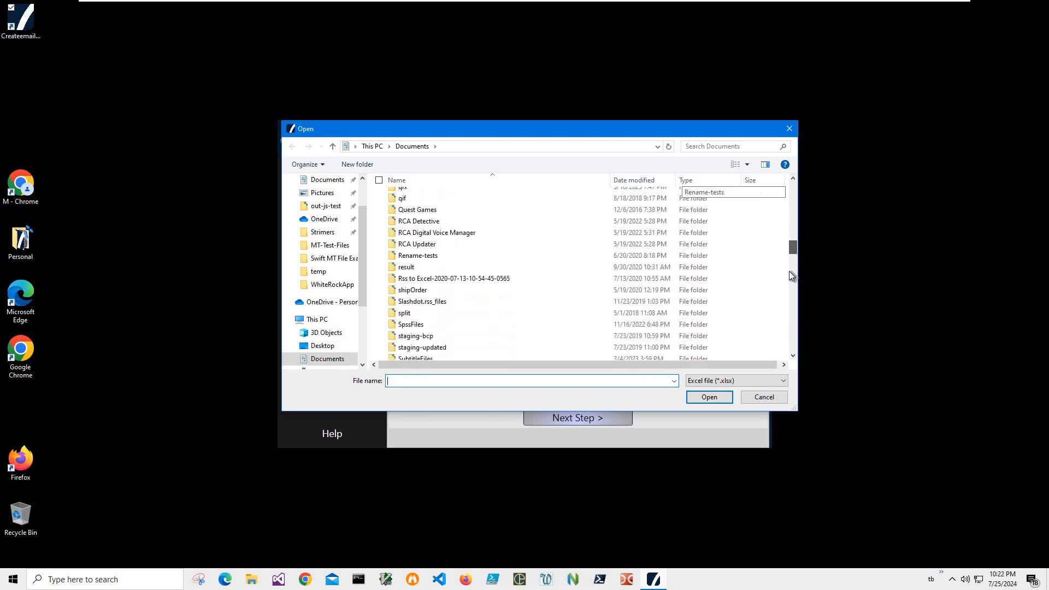
left_click(426, 274)
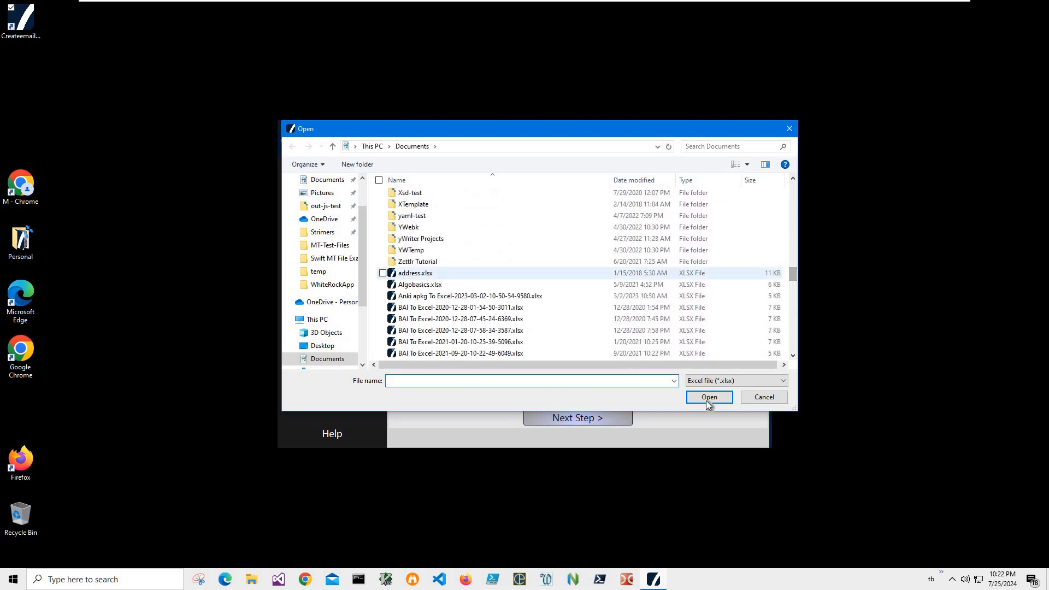
key("Return")
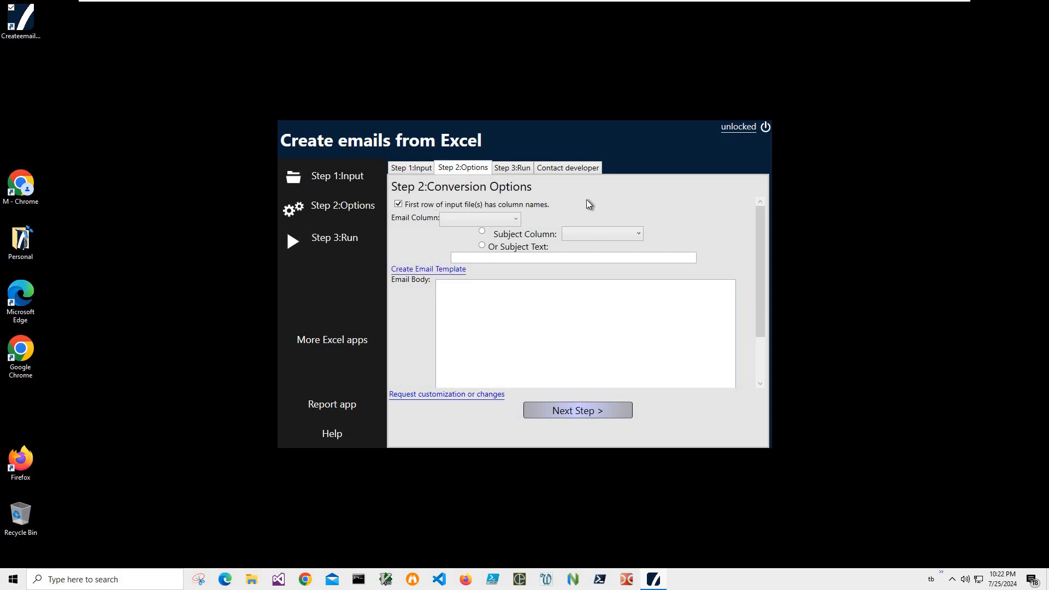
Step: Set the email column to Email and enter Subject as the subject text
left_click(514, 221)
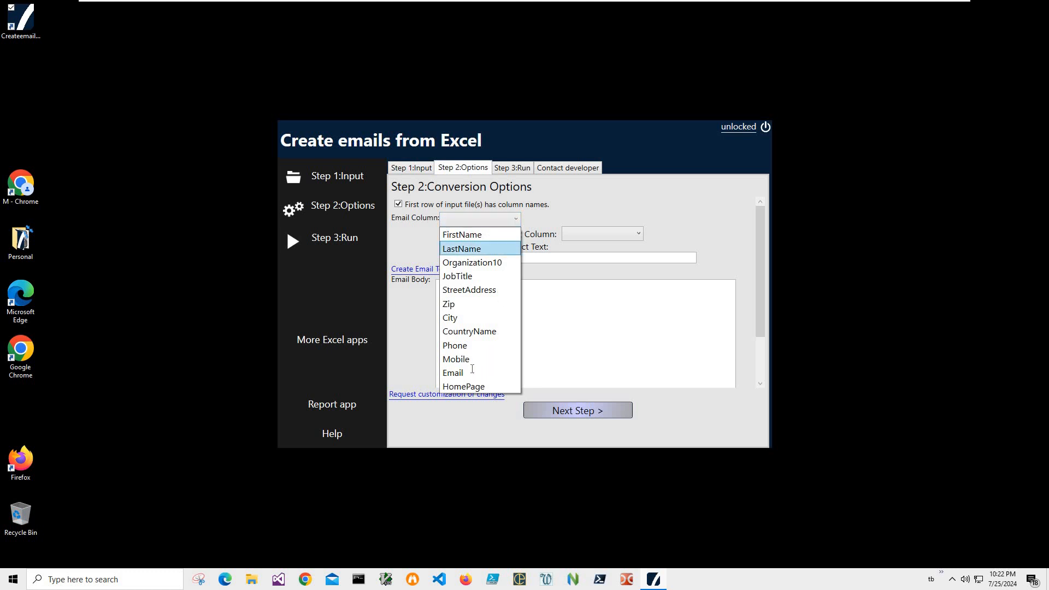
left_click(454, 373)
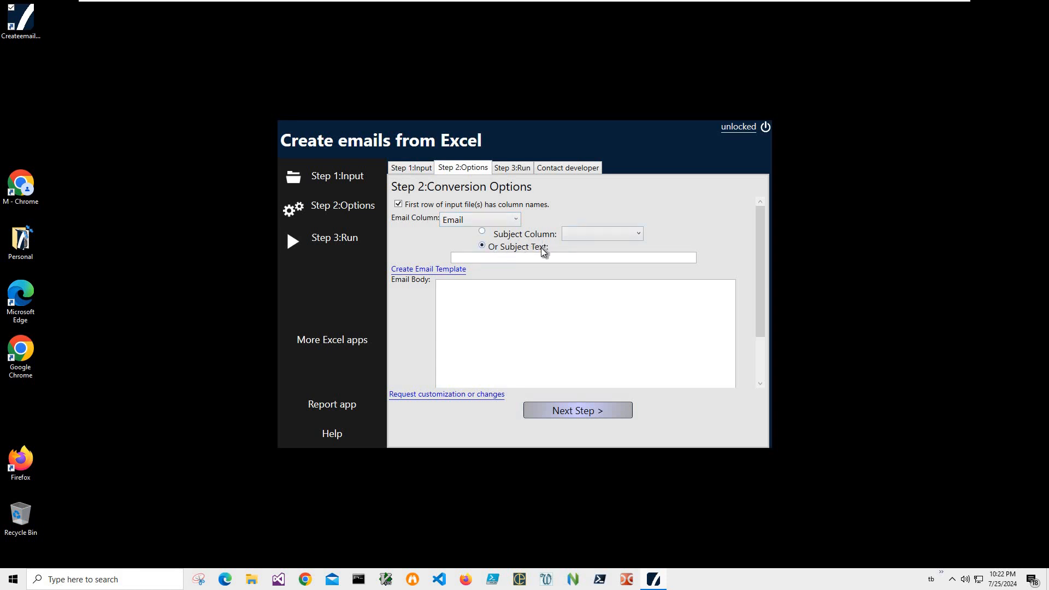
left_click(485, 259)
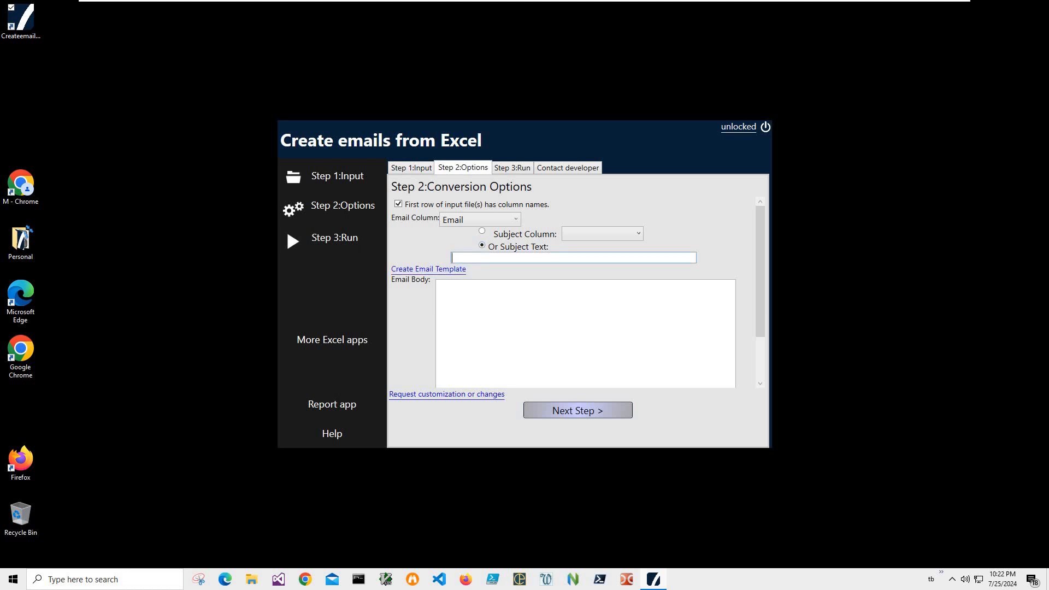
type("Subject")
Step: Generate the email body from the template and copy its greeting line
left_click(416, 269)
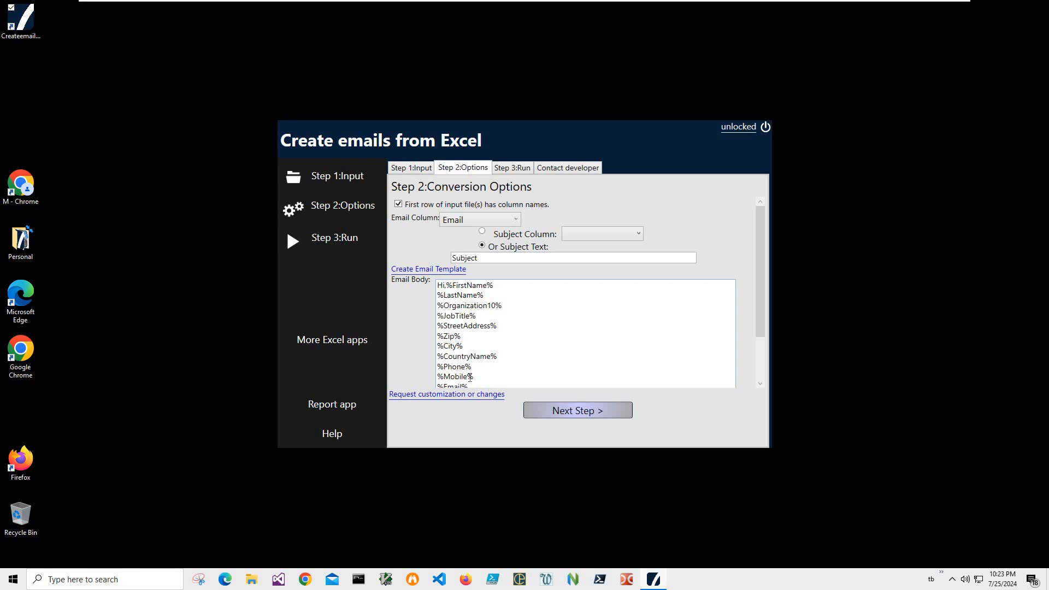
double_click(466, 286)
key("Home")
key("shift+End")
key("ctrl+c")
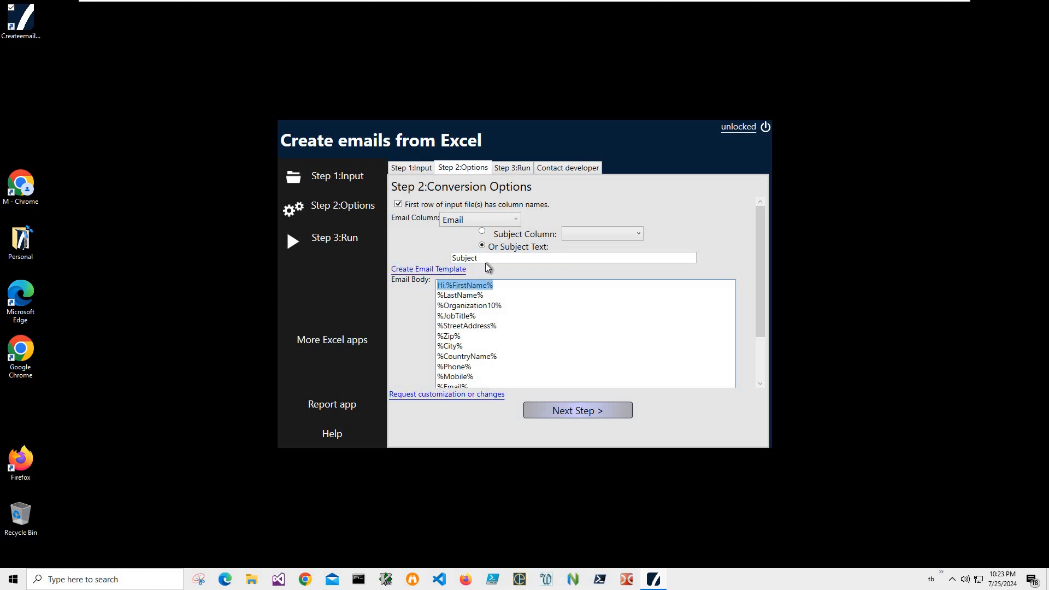
Step: Replace the subject text with Hi %FirstName%
left_click(465, 260)
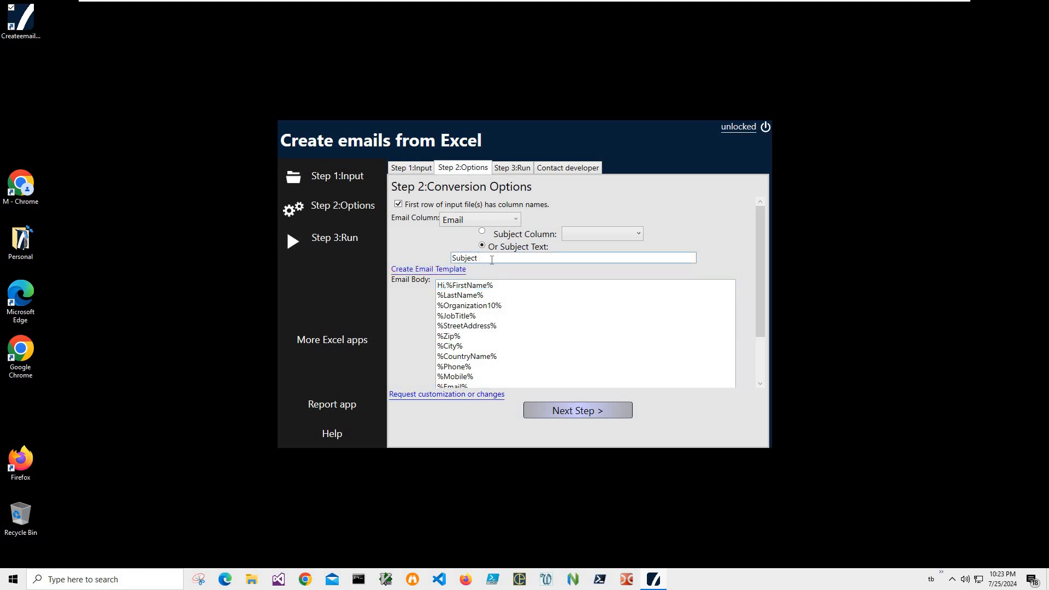
left_click_drag(492, 260, 430, 259)
double_click(464, 260)
key("ctrl+v")
key("BackSpace")
Step: Merge the LastName line into the body's greeting so it reads Hi %FirstName% %LastName%
key("Tab")
key("Right")
key("Right")
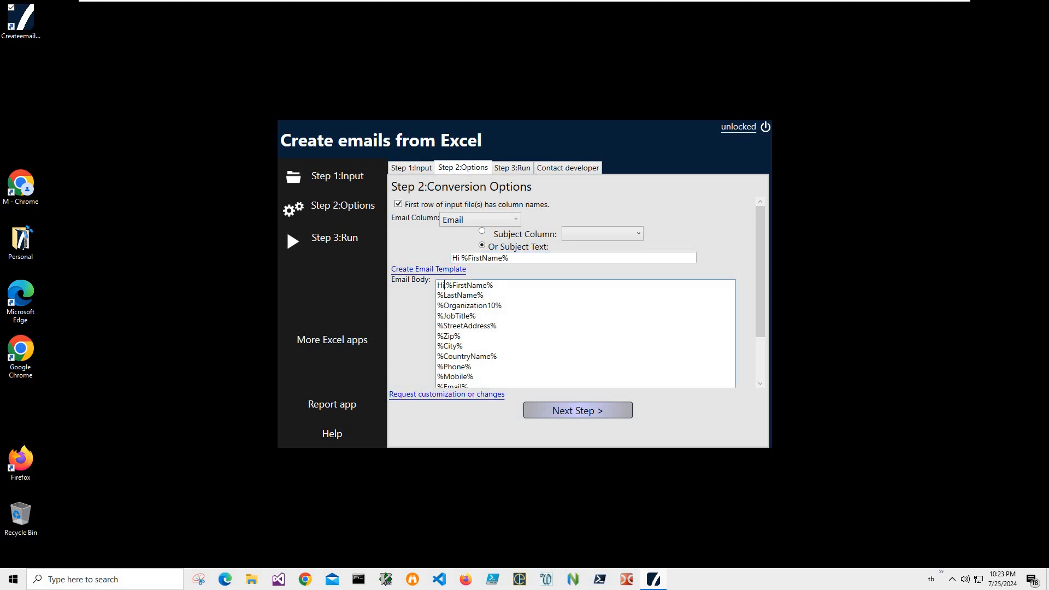
key("Delete")
key("Delete")
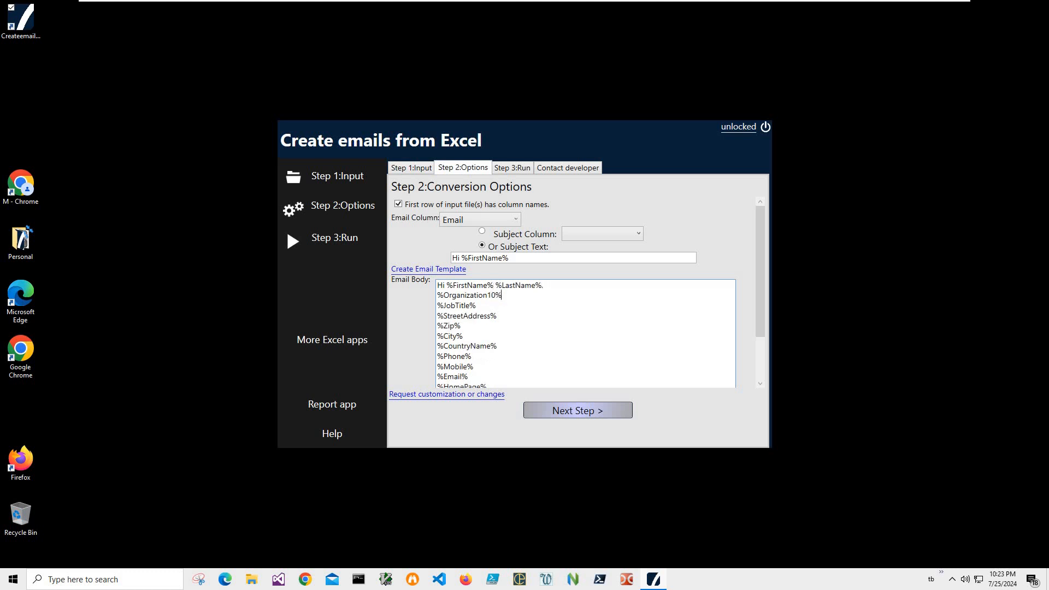
Step: Delete the remaining placeholder lines from the body and start a new line with 'this email for'
key("shift+Down")
key("shift+Down")
key("shift+Down")
key("shift+Down")
key("shift+Down")
key("shift+Down")
key("shift+Down")
key("shift+Down")
key("shift+Down")
key("shift+Down")
key("shift+Down")
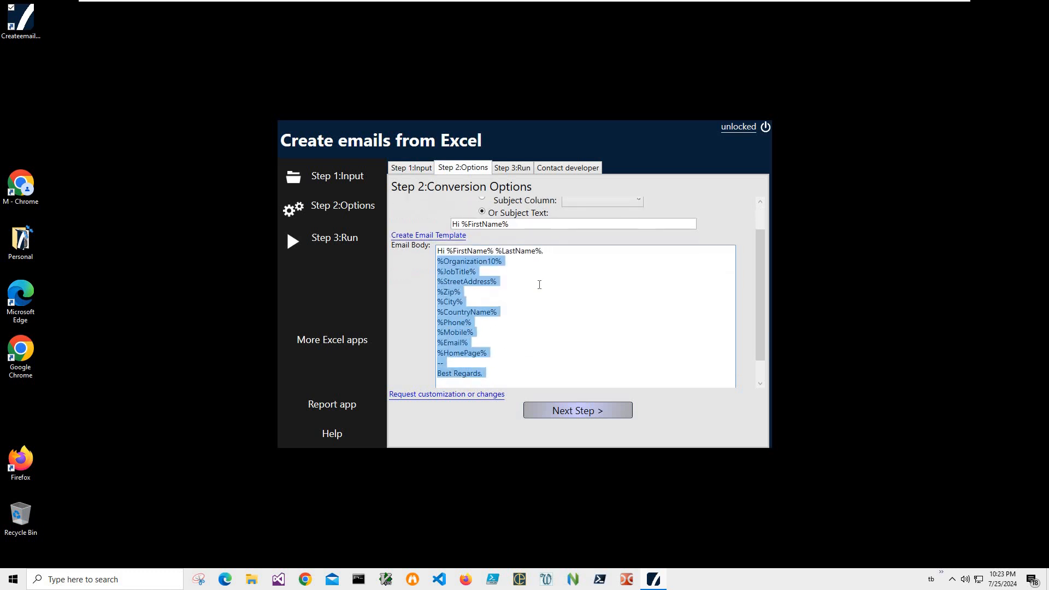
key("shift+Up")
key("Delete")
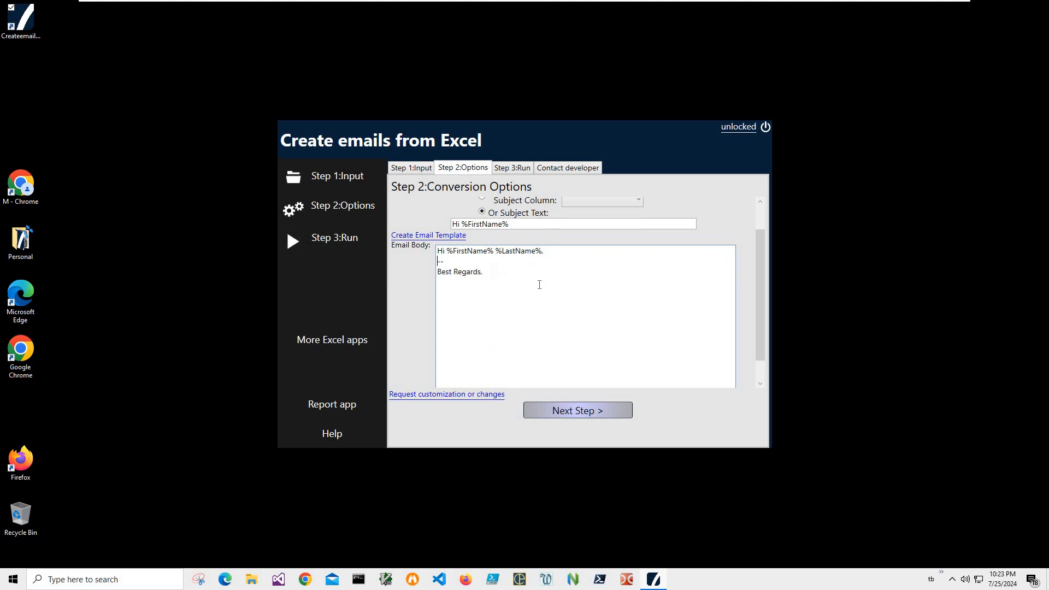
type("this email for")
Step: Copy the %FirstName% placeholder and complete the line as 'this email for %FirstName% was created by the app.'
key("Up")
key("Right")
key("Right")
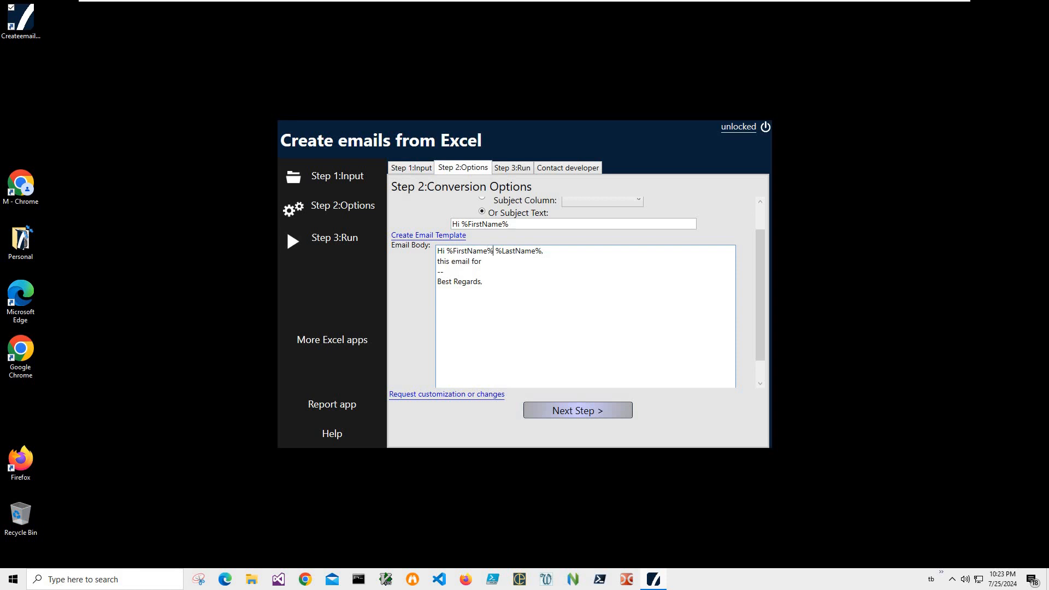
key("shift+Left")
key("shift+Left")
key("shift+Left")
key("shift+Left")
key("shift+Left")
key("shift+Left")
key("shift+Left")
key("shift+Left")
key("shift+Left")
key("shift+Left")
key("shift+Left")
key("ctrl+c")
key("Down")
key("End")
key("ctrl+v")
type("was createf")
key("BackSpace")
type("d by the app.")
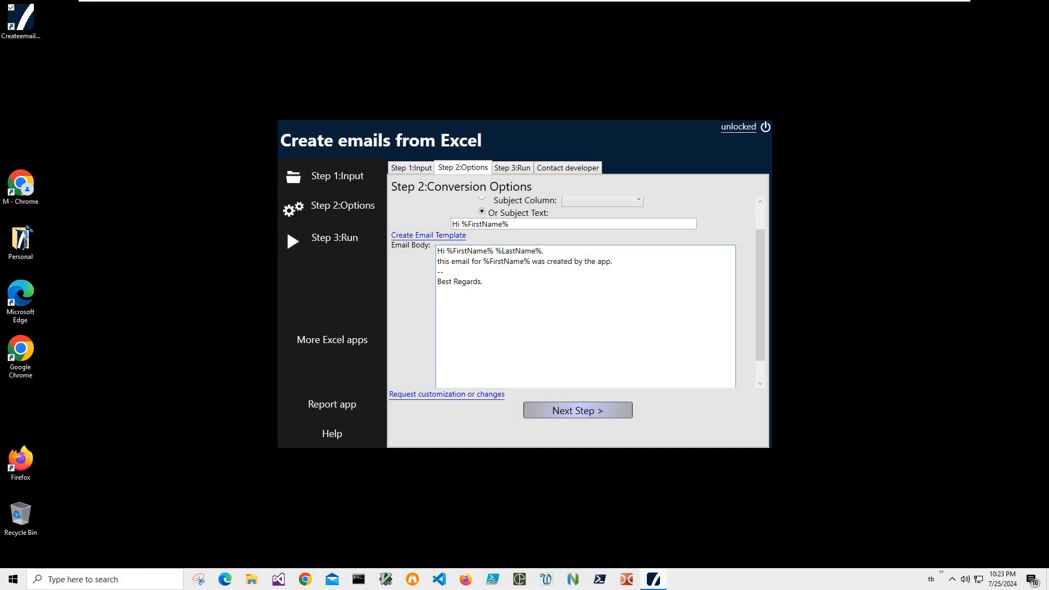
Step: Add a 'Thank you,' line below it in the email body
key("Return")
type("Than kyou,")
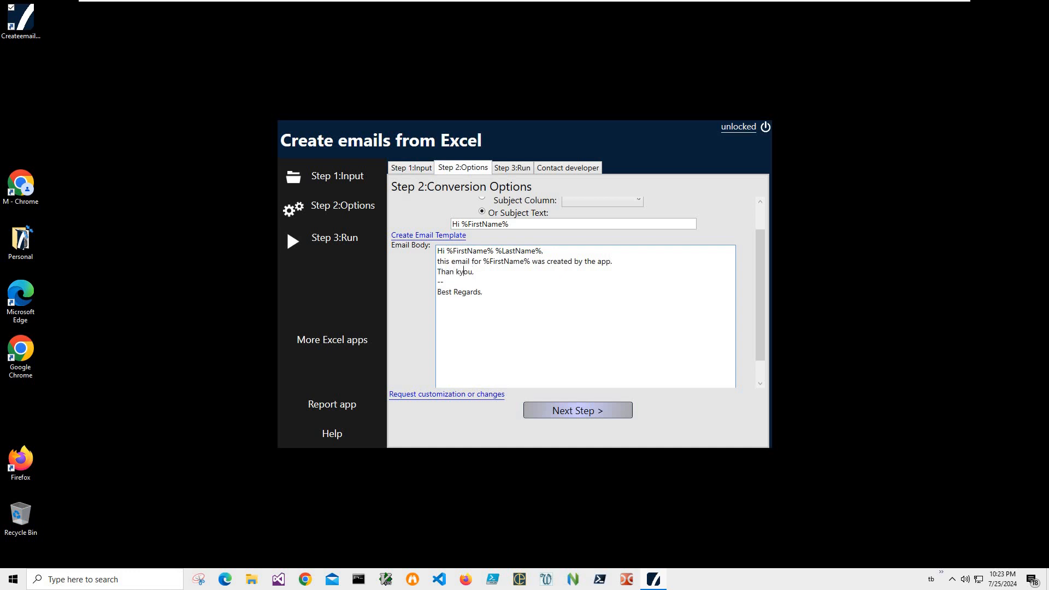
key("Delete")
key("Right")
left_click_drag(487, 293, 487, 251)
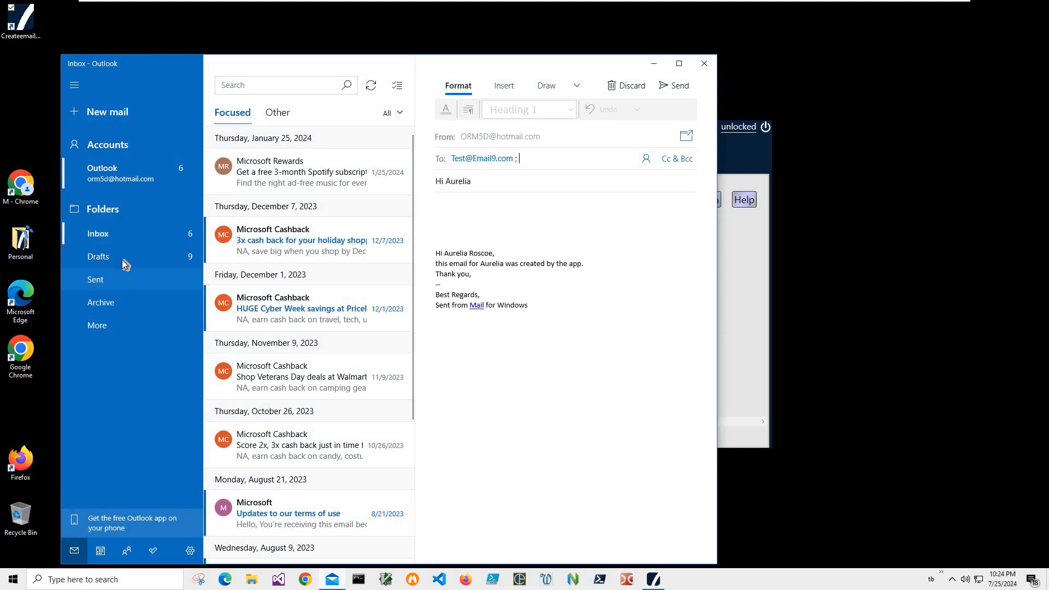
Step: Open the Drafts folder in Mail and view the first generated draft
left_click(121, 260)
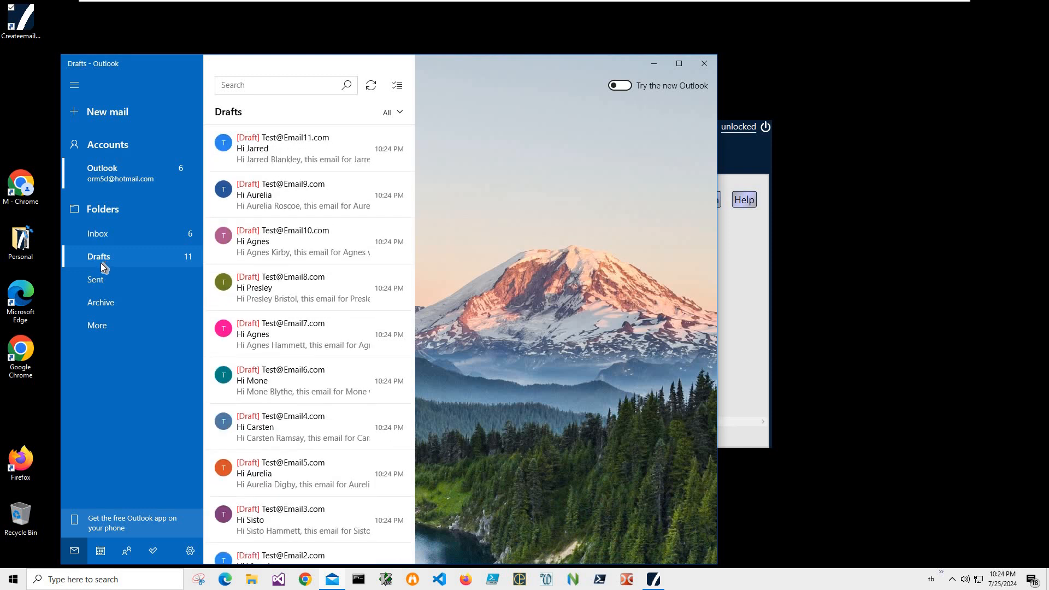
left_click(304, 164)
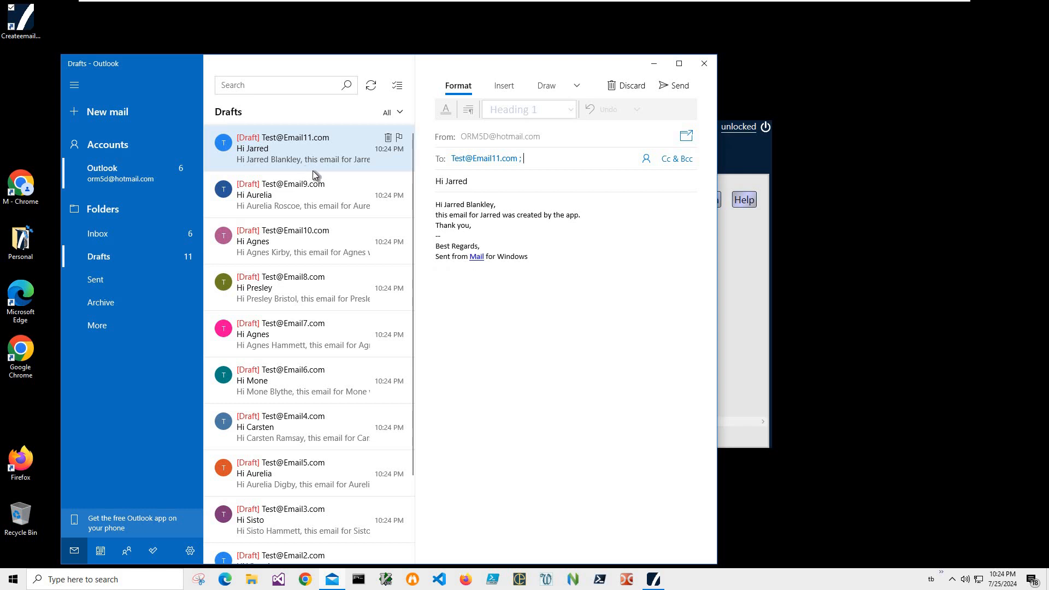